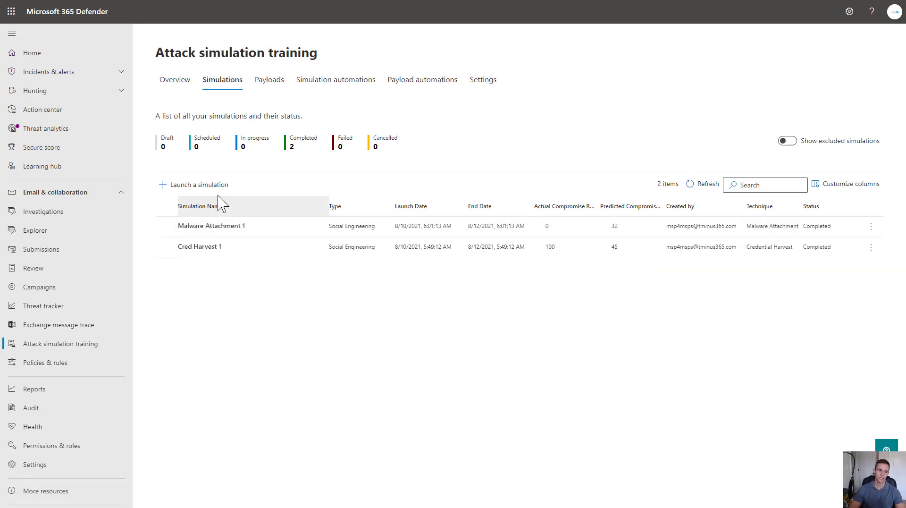
# Step: Start a new attack simulation using the Credential Harvest technique
pyautogui.click(196, 187)
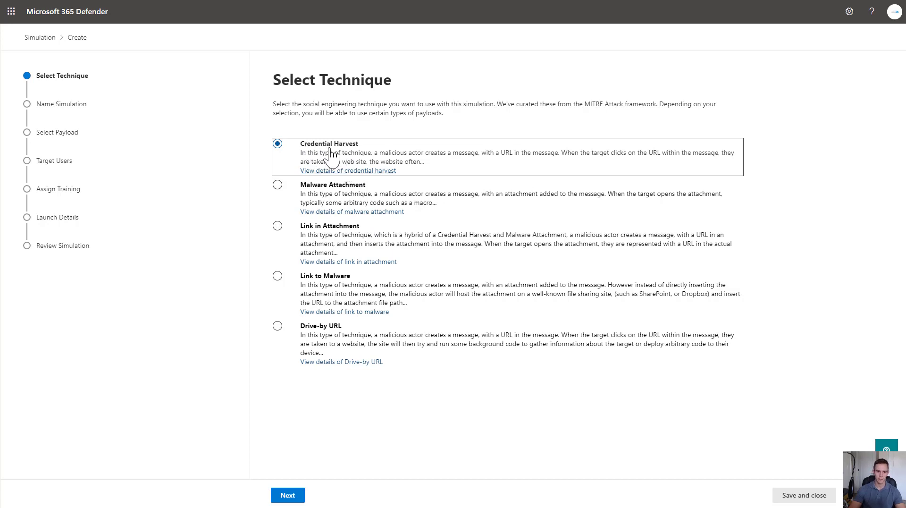
pyautogui.click(288, 495)
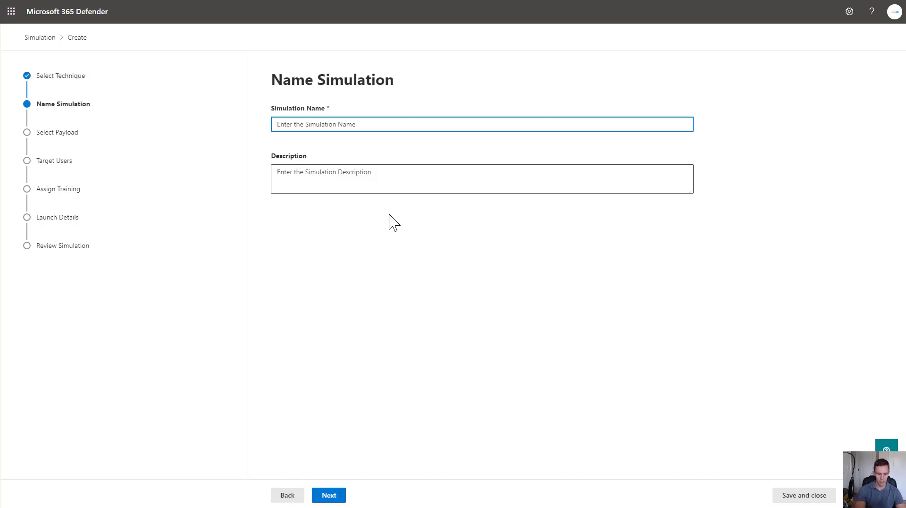
# Step: Name the simulation 'Cred Harvest 1' and continue to payload selection
pyautogui.write('Cred ')
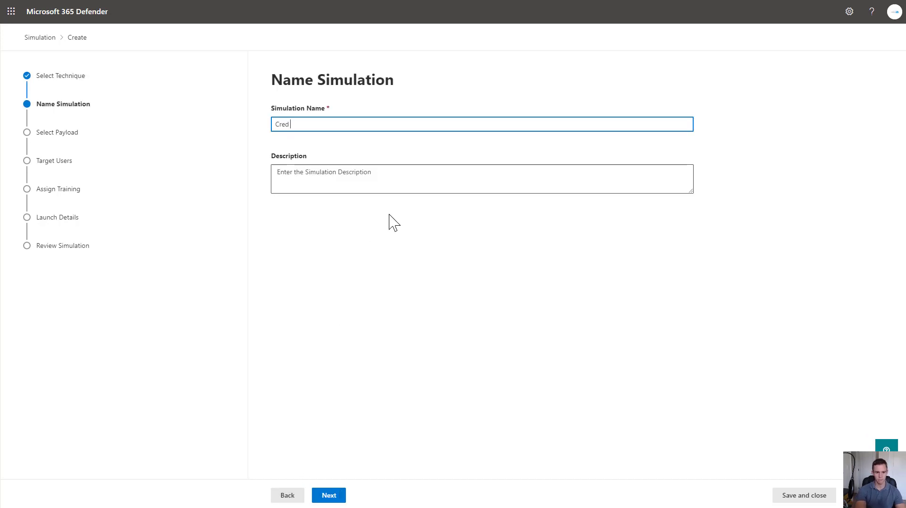
pyautogui.write('Harvest 1')
pyautogui.click(340, 494)
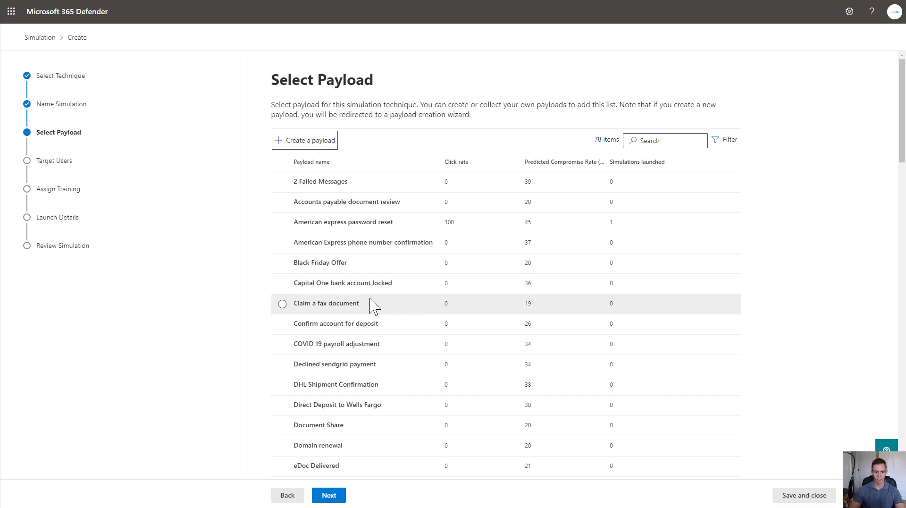
# Step: Select the American express password reset payload after checking its preview and past simulations
pyautogui.click(360, 222)
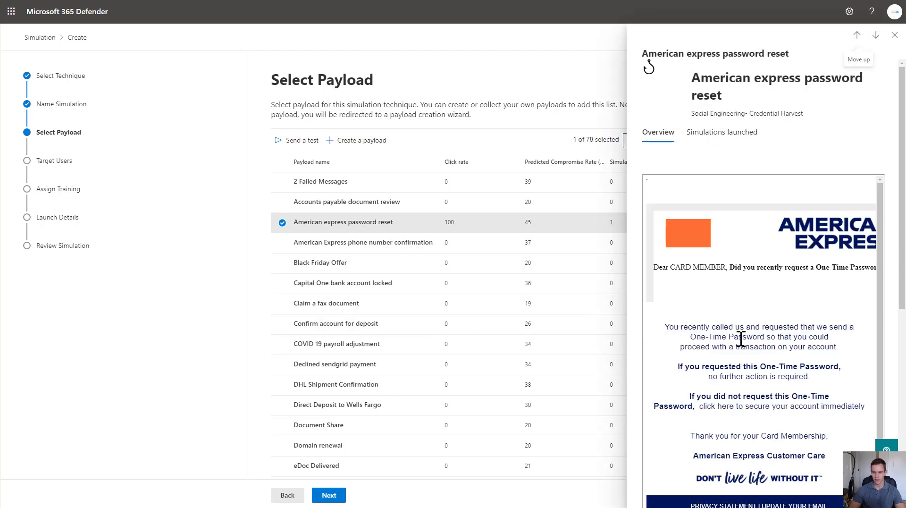
pyautogui.scroll(-10, 760, 345)
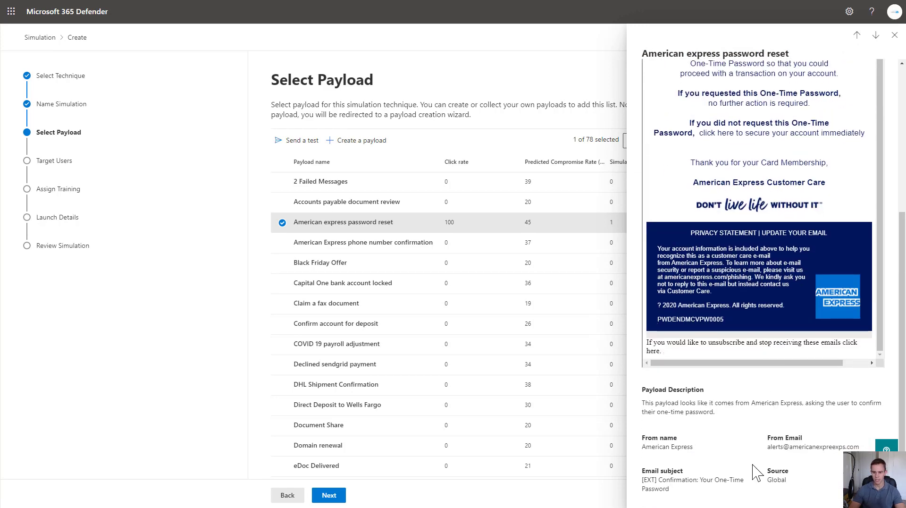
pyautogui.scroll(6, 758, 473)
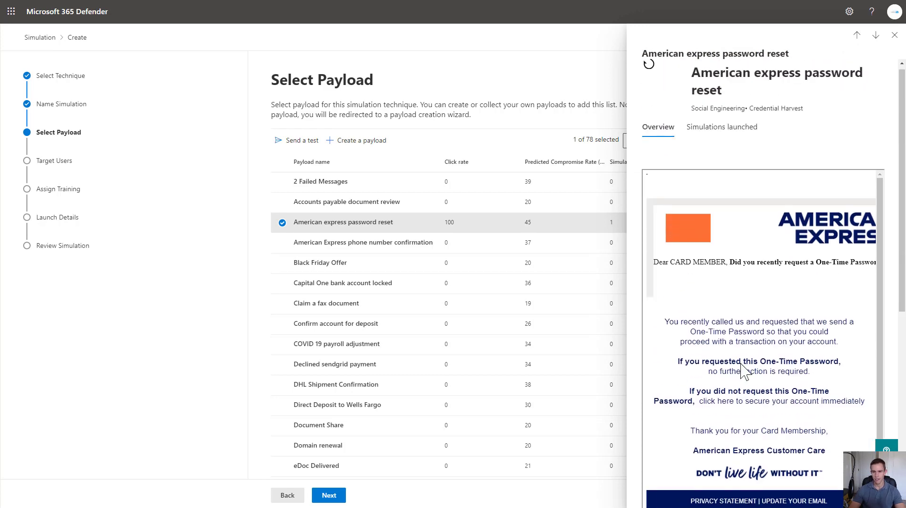
pyautogui.click(748, 144)
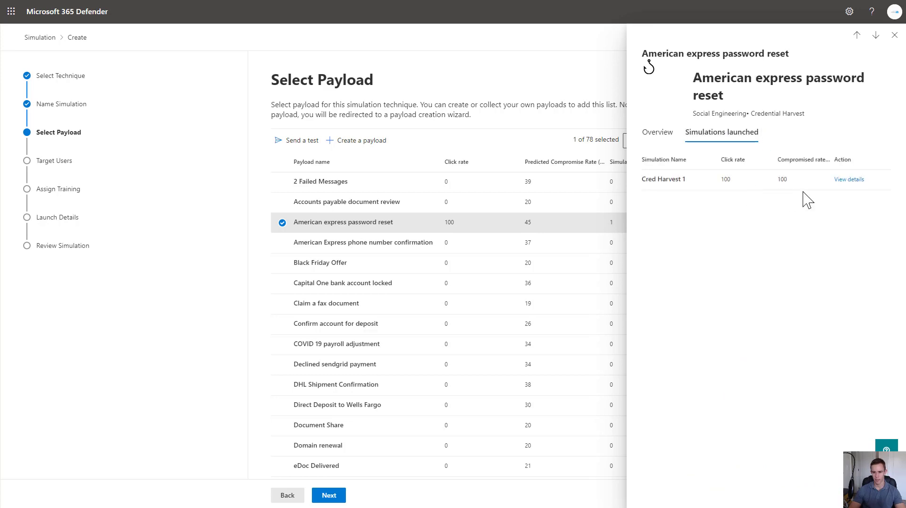
pyautogui.click(894, 34)
pyautogui.scroll(-15, 384, 350)
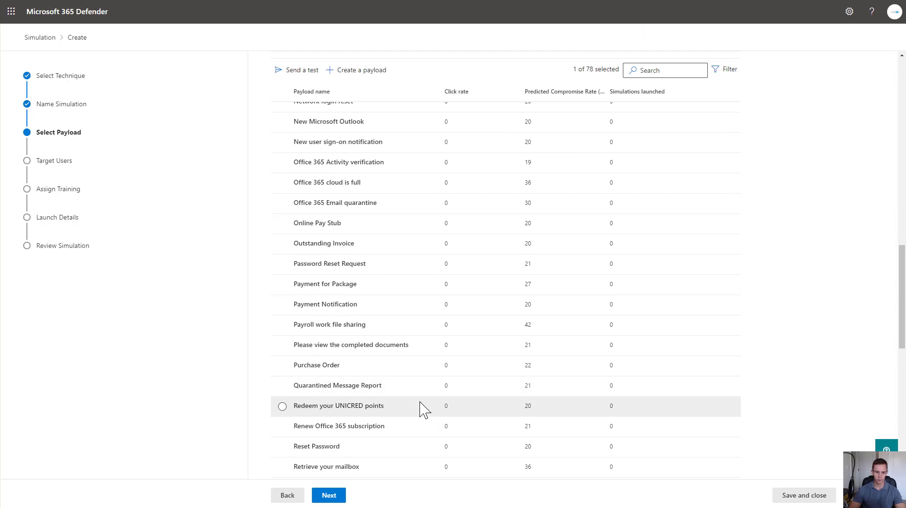
pyautogui.scroll(-4, 421, 410)
pyautogui.scroll(-7, 399, 406)
pyautogui.scroll(-1, 398, 408)
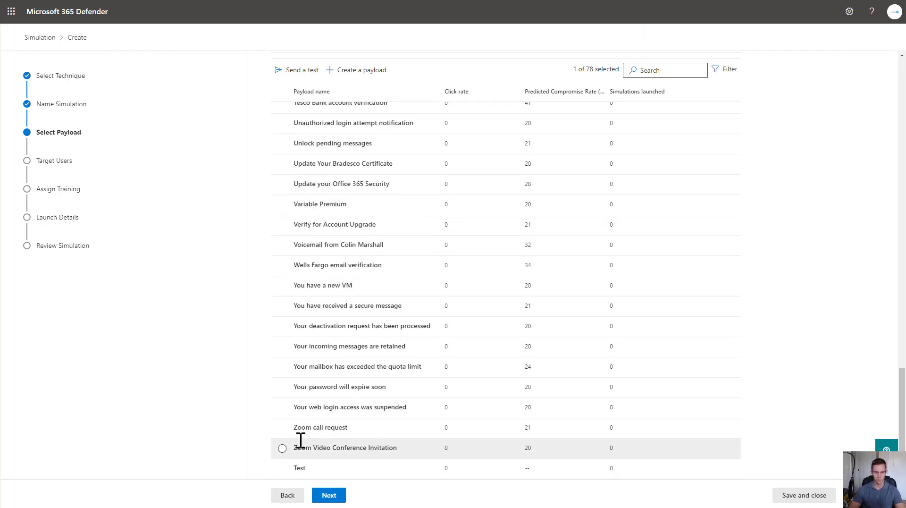
pyautogui.scroll(10, 335, 361)
pyautogui.scroll(10, 342, 366)
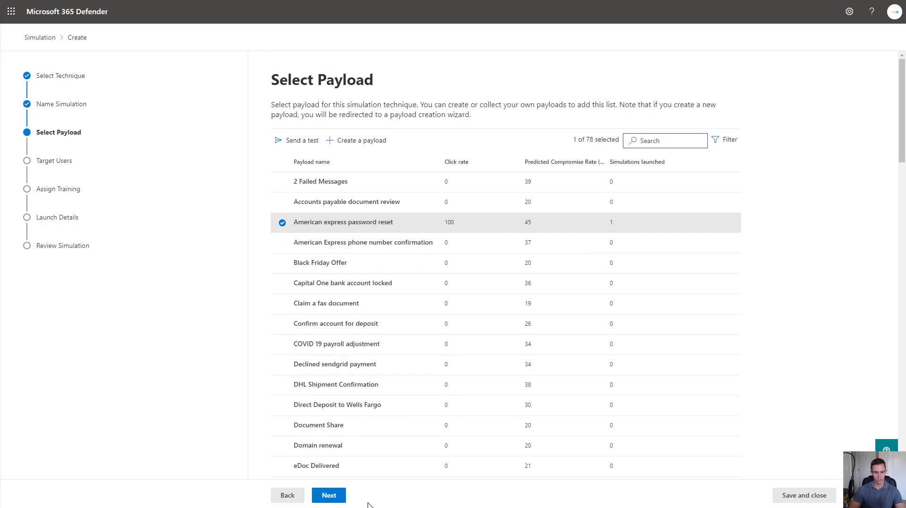
# Step: Target all users in the organization for the simulation
pyautogui.click(321, 494)
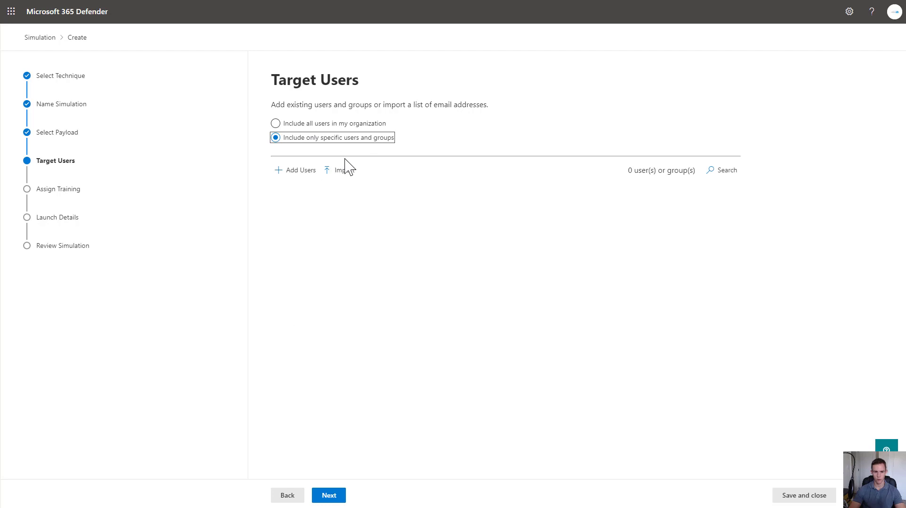
pyautogui.click(292, 127)
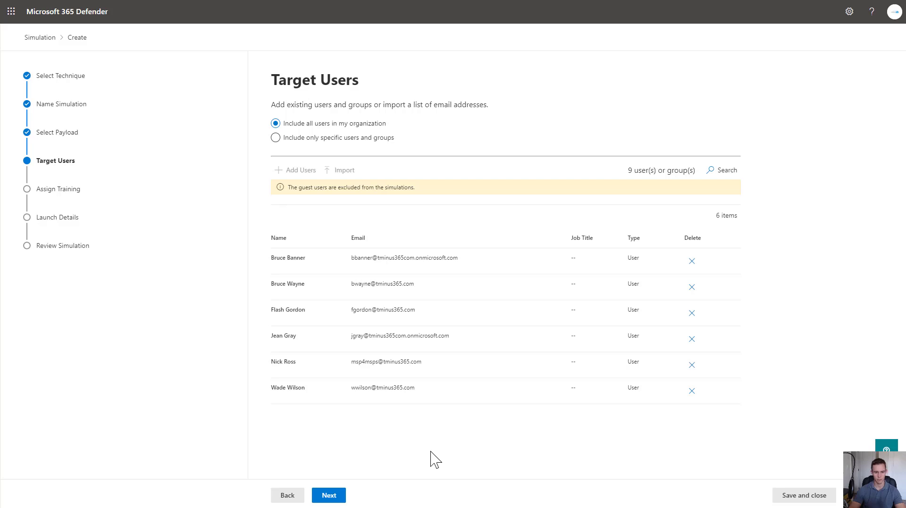
pyautogui.click(329, 494)
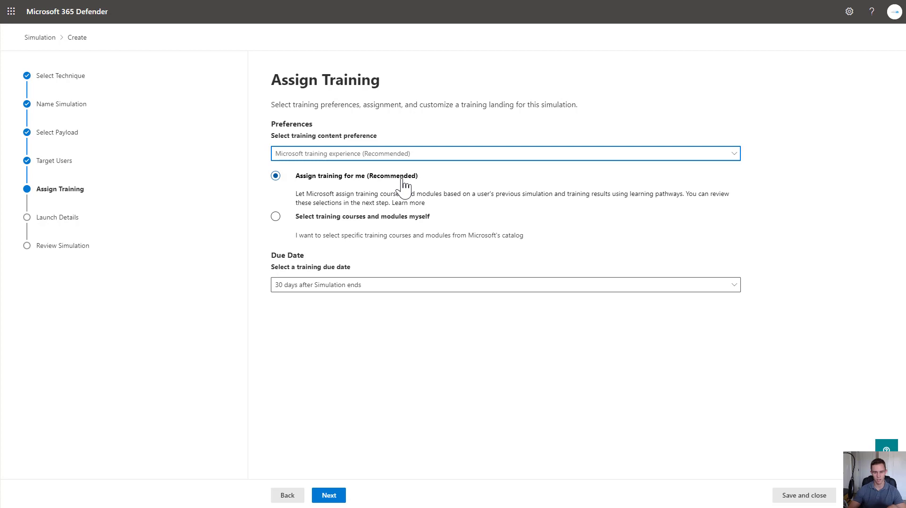
# Step: Use Microsoft's recommended training, due 30 days after the simulation ends
pyautogui.click(416, 217)
pyautogui.click(367, 157)
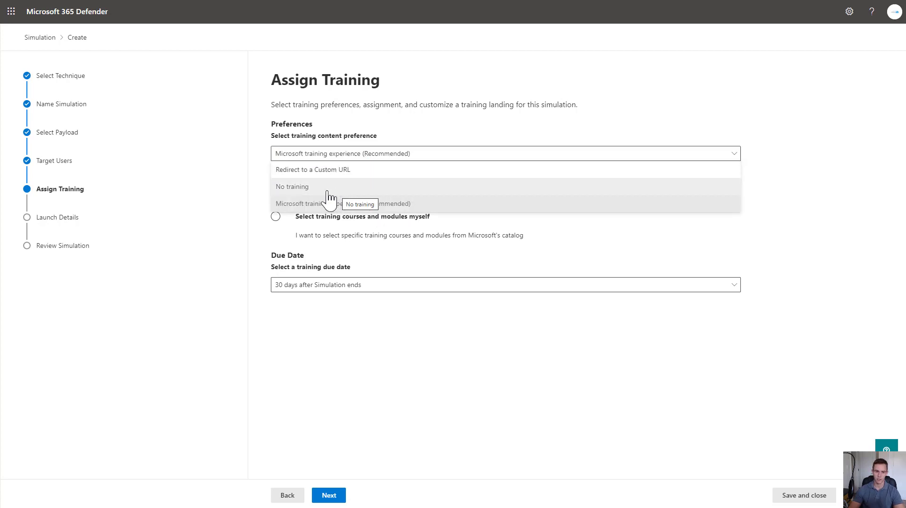
pyautogui.click(319, 174)
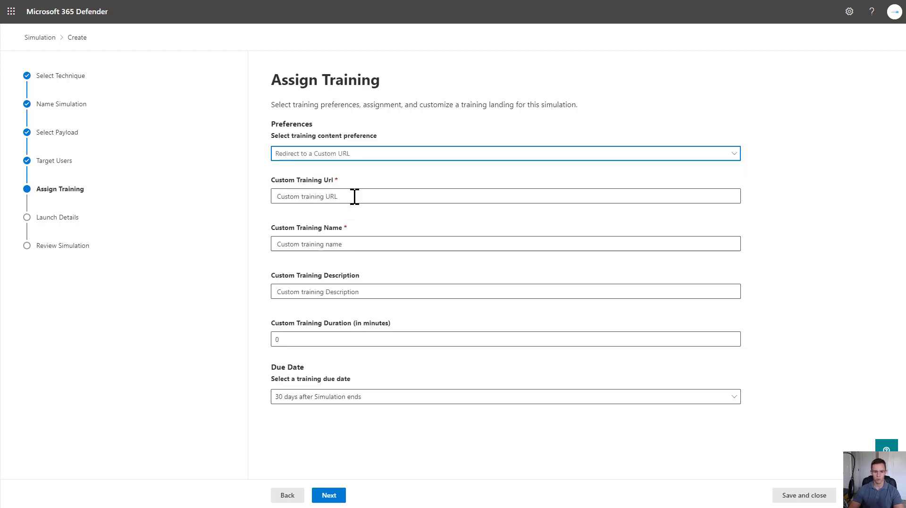
pyautogui.click(362, 155)
pyautogui.click(383, 203)
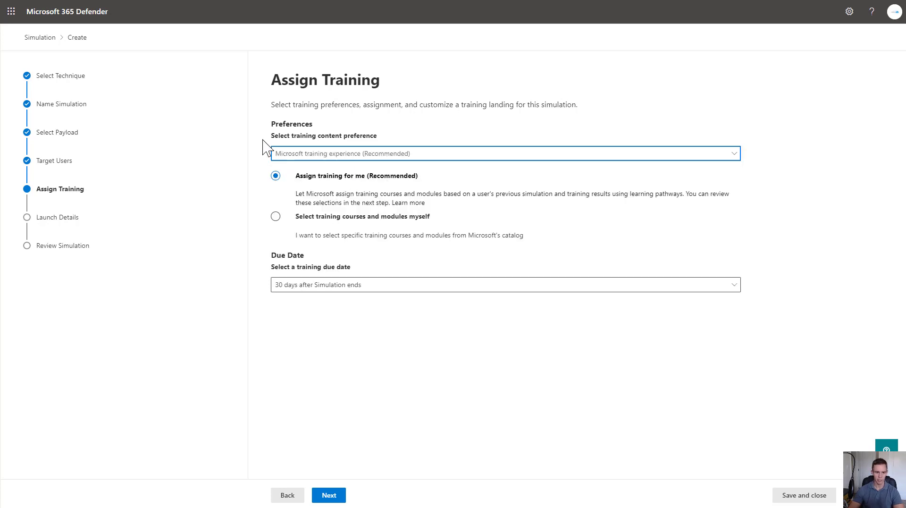
pyautogui.click(339, 289)
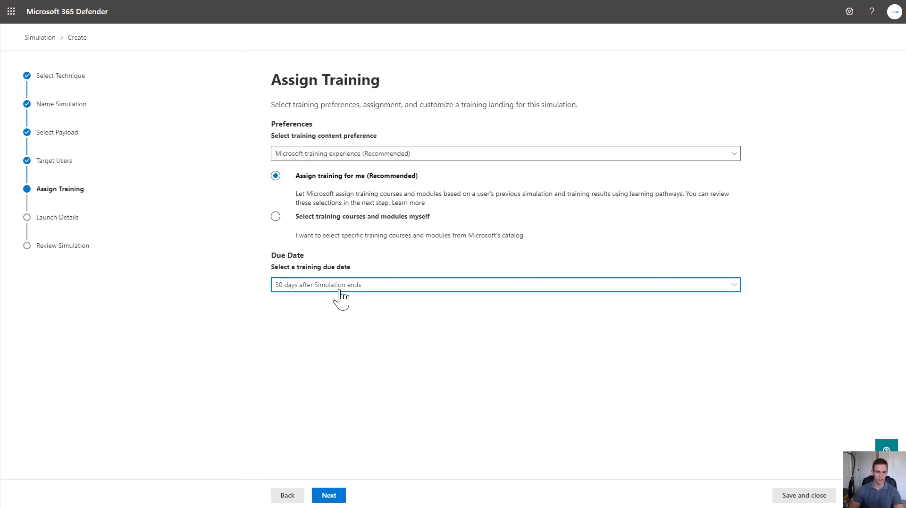
pyautogui.click(340, 290)
pyautogui.click(351, 343)
pyautogui.click(348, 292)
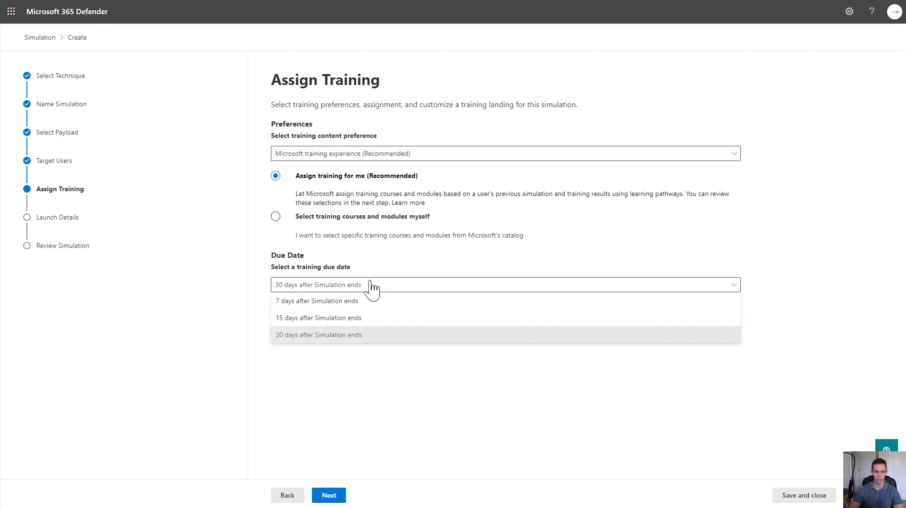
pyautogui.click(372, 287)
pyautogui.click(329, 495)
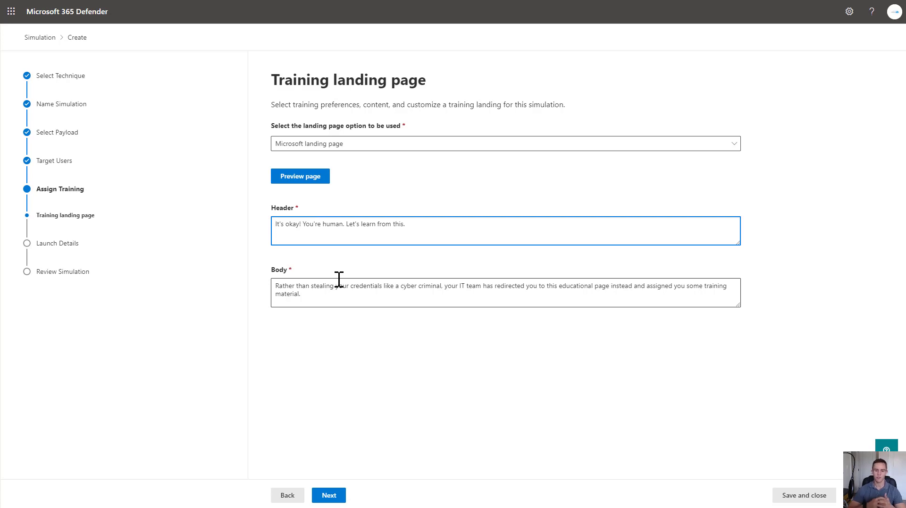
# Step: Preview the Microsoft training landing page and keep its default header and body text
pyautogui.click(325, 180)
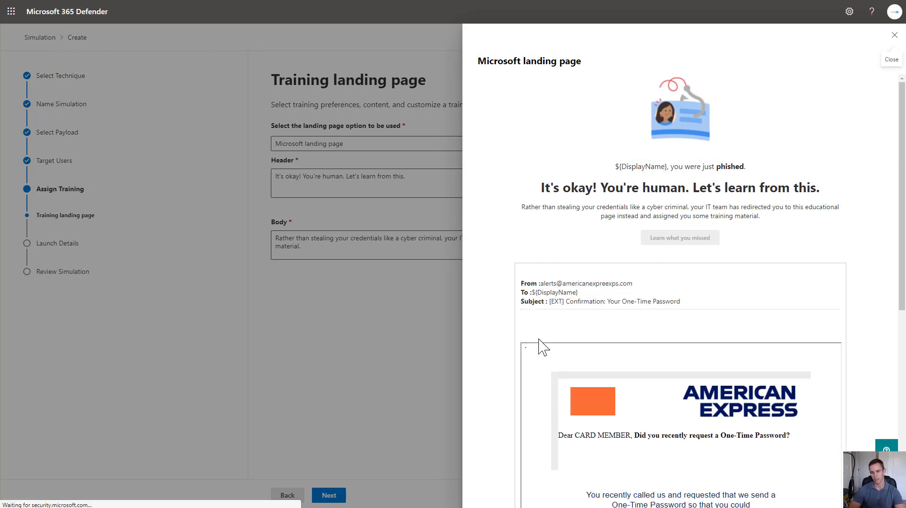
pyautogui.scroll(-4, 662, 405)
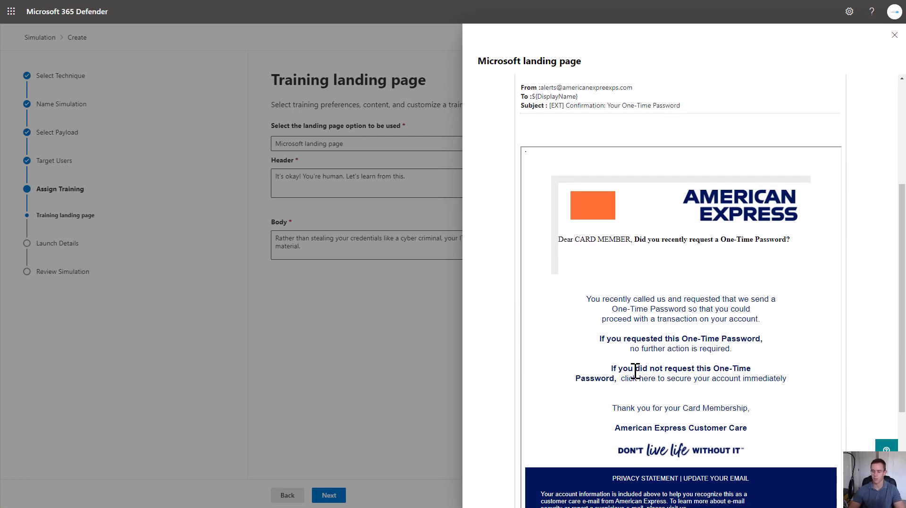
pyautogui.scroll(4, 633, 372)
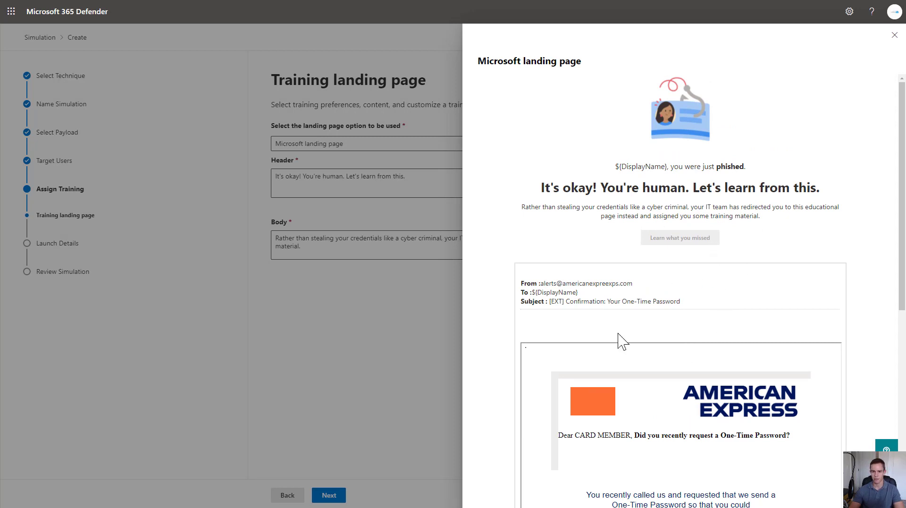
pyautogui.click(895, 35)
pyautogui.moveTo(399, 225); pyautogui.dragTo(318, 235)
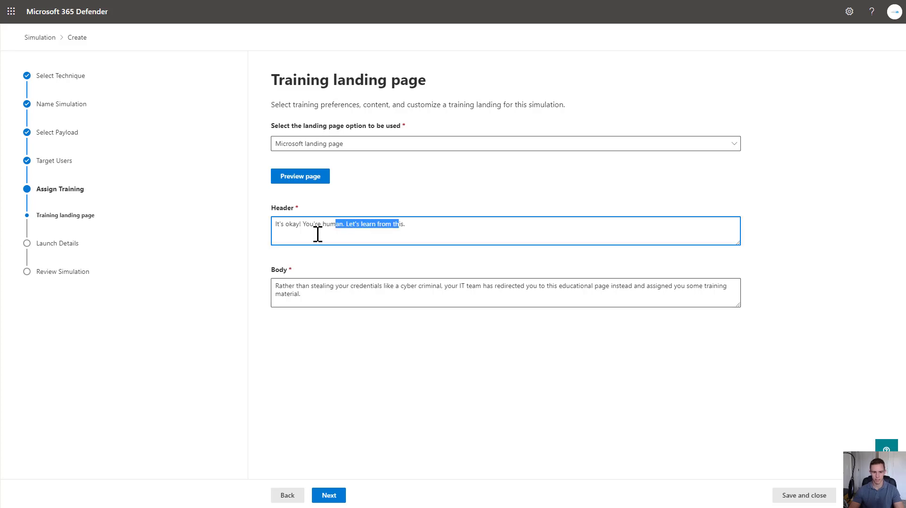
pyautogui.moveTo(362, 298); pyautogui.dragTo(334, 286)
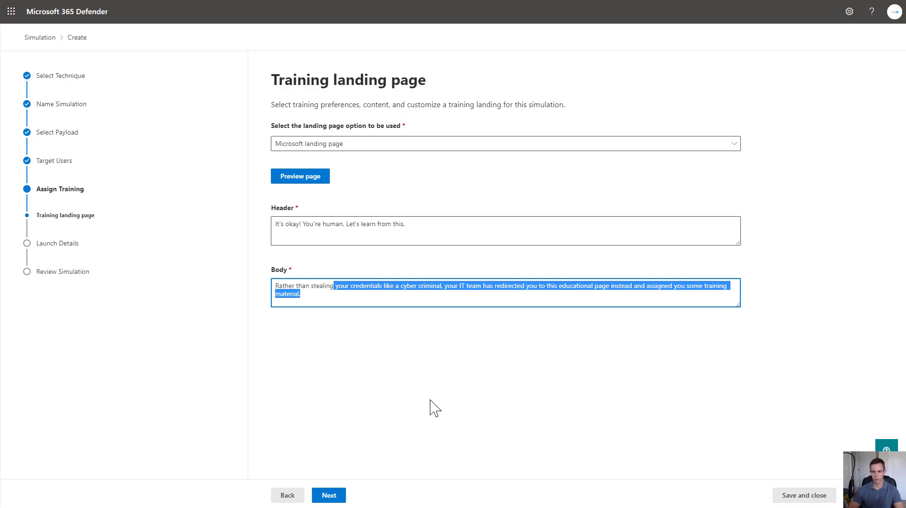
pyautogui.click(326, 495)
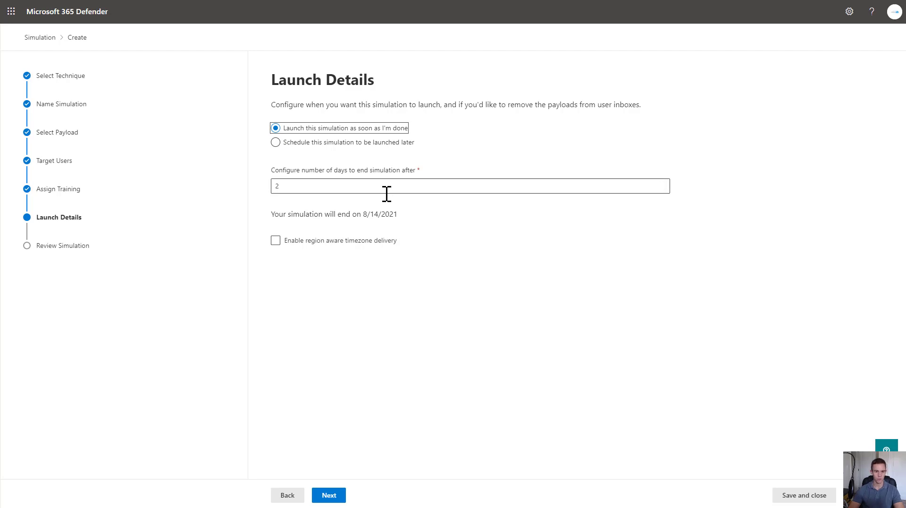
# Step: Set the simulation to end after 7 days with region-aware timezone delivery left off
pyautogui.click(663, 184)
pyautogui.click(662, 184)
pyautogui.click(662, 184)
pyautogui.click(663, 184)
pyautogui.click(663, 184)
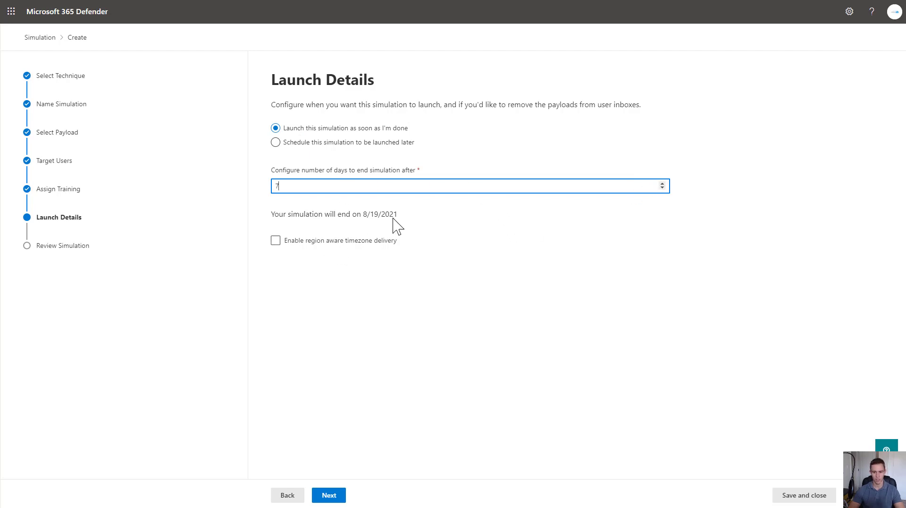
pyautogui.click(380, 242)
pyautogui.click(381, 245)
pyautogui.click(337, 495)
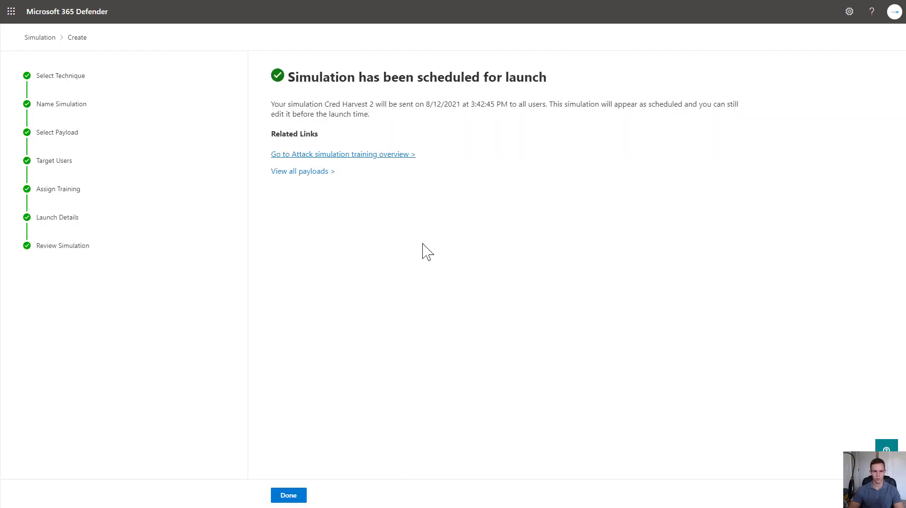
# Step: Close the scheduled-launch confirmation and return to the Simulations list
pyautogui.moveTo(341, 104); pyautogui.dragTo(600, 105)
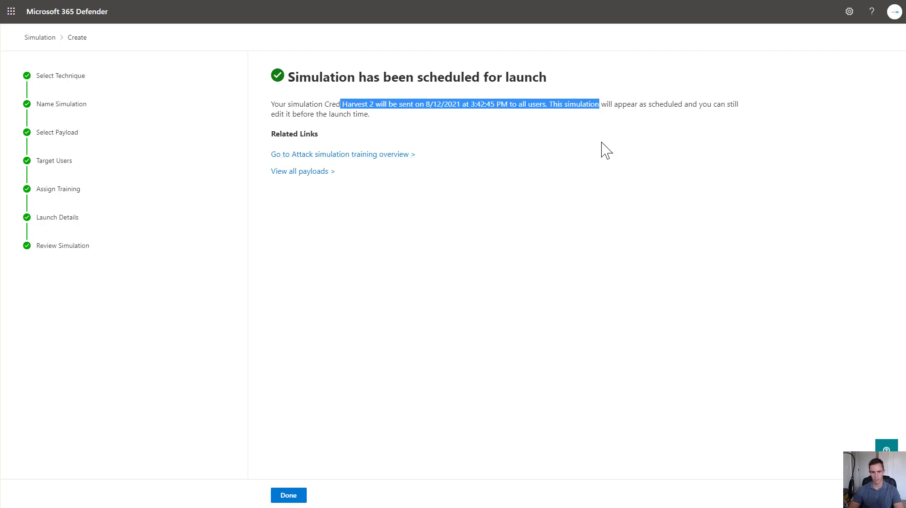
pyautogui.click(596, 189)
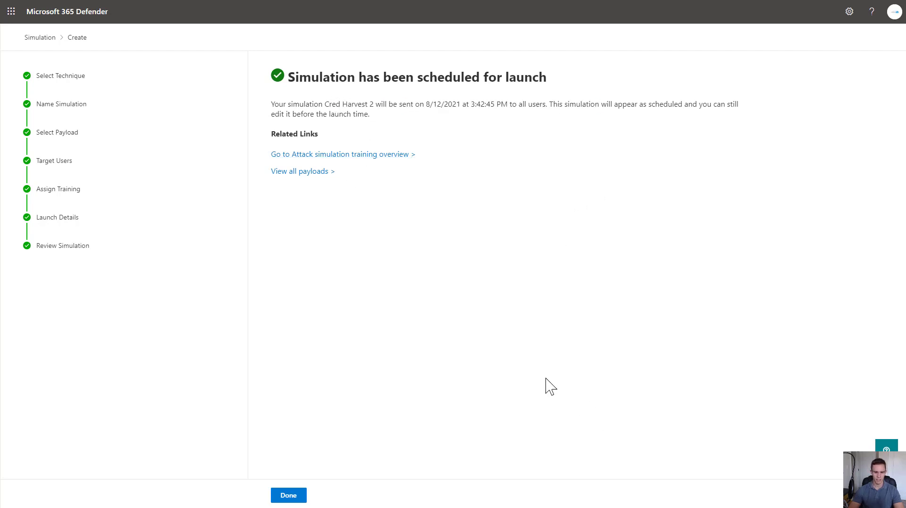
pyautogui.click(298, 495)
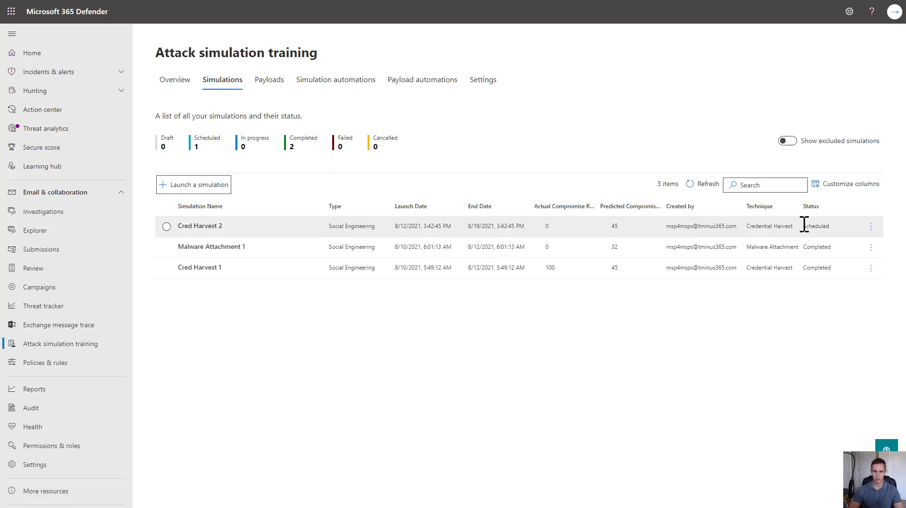
# Step: Refresh the Simulations list and select Cred Harvest 2, now In progress
pyautogui.click(708, 184)
pyautogui.click(198, 227)
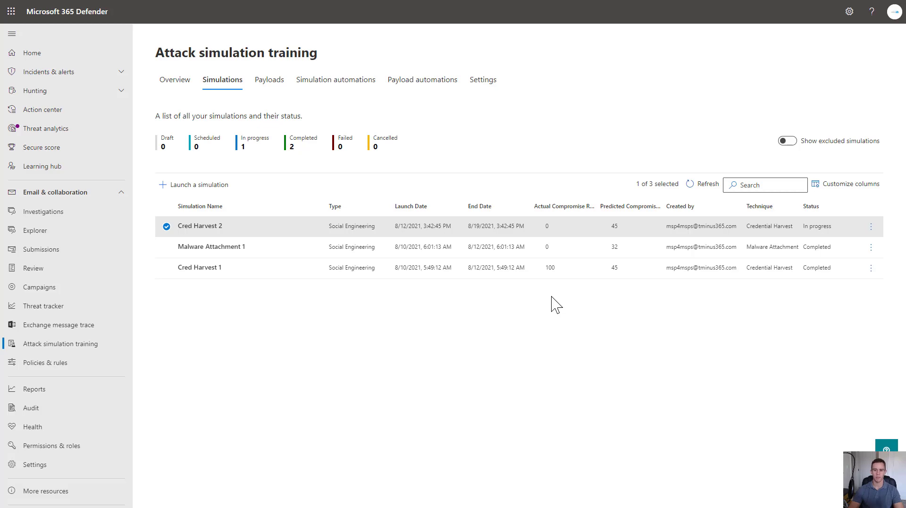
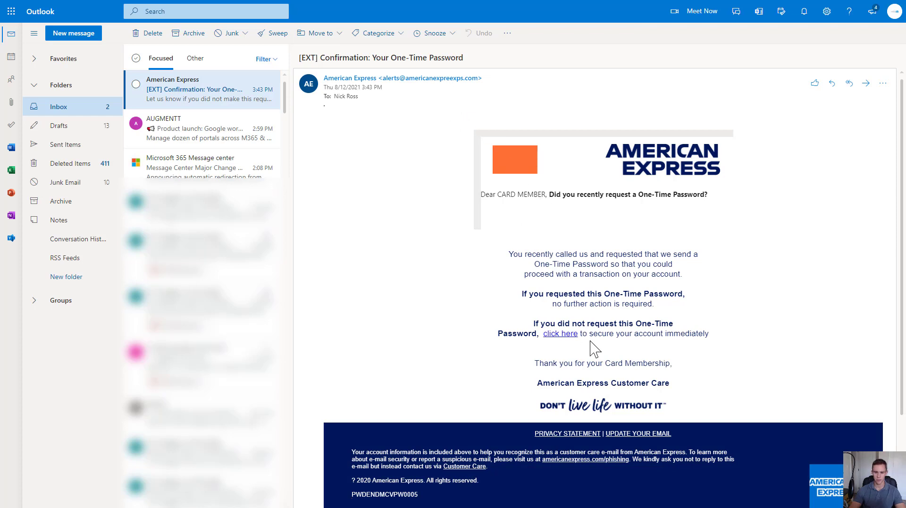
# Step: Check where the American Express email's 'click here' link points: a windocyte.com login address
pyautogui.moveTo(569, 335)
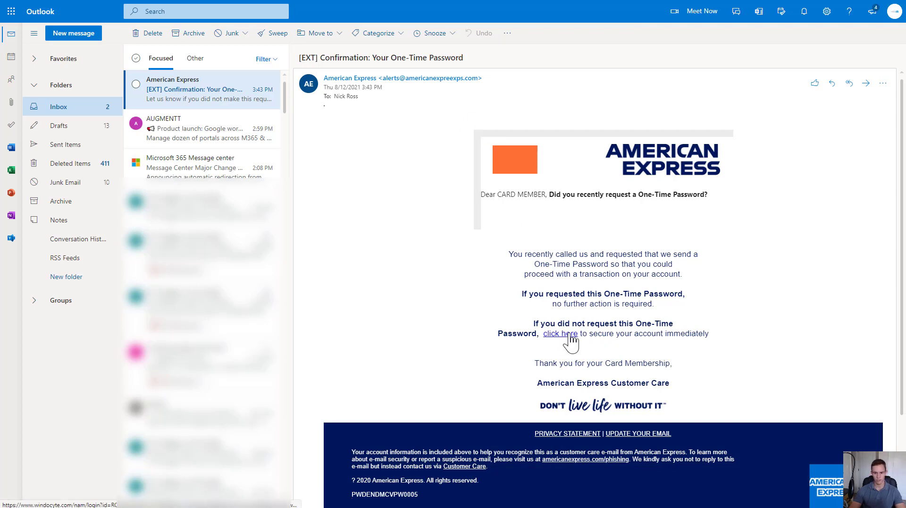
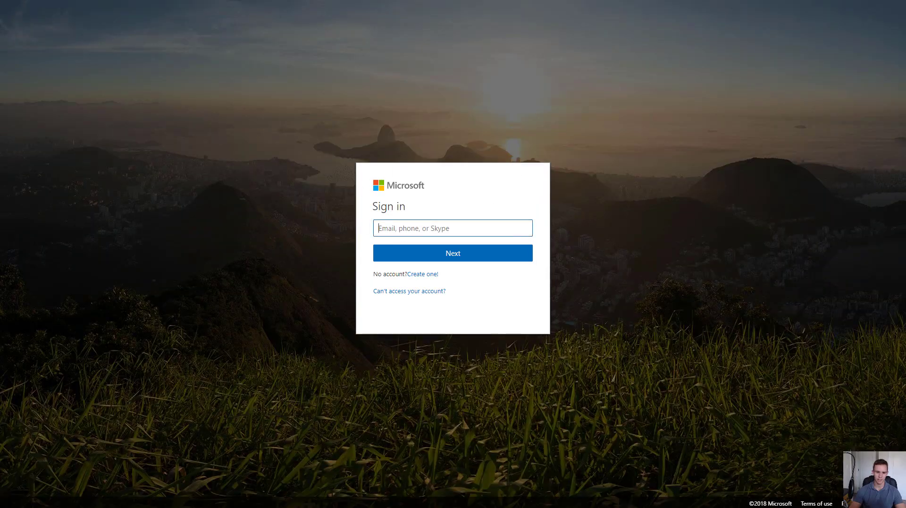
# Step: Submit the saved account e-mail and a password on the fake Microsoft sign-in page
pyautogui.click(406, 230)
pyautogui.click(427, 270)
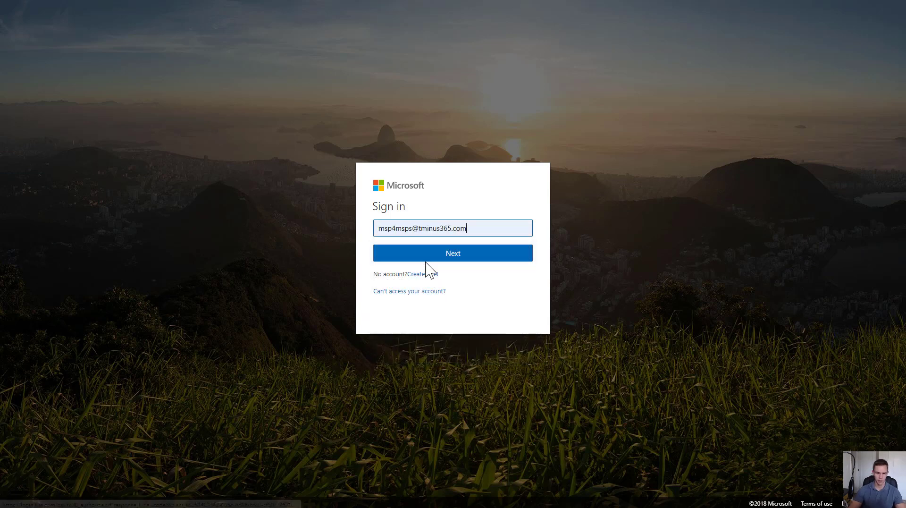
pyautogui.click(427, 258)
pyautogui.click(420, 251)
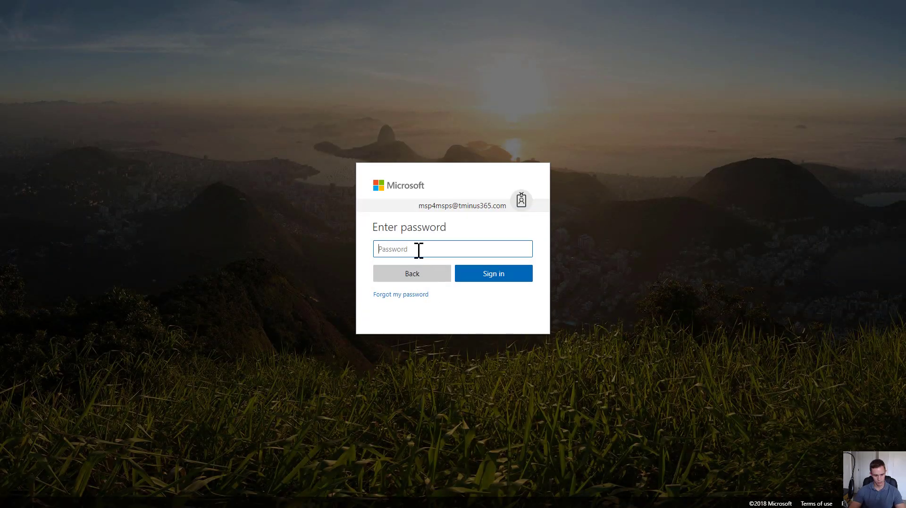
pyautogui.write('••')
pyautogui.click(467, 280)
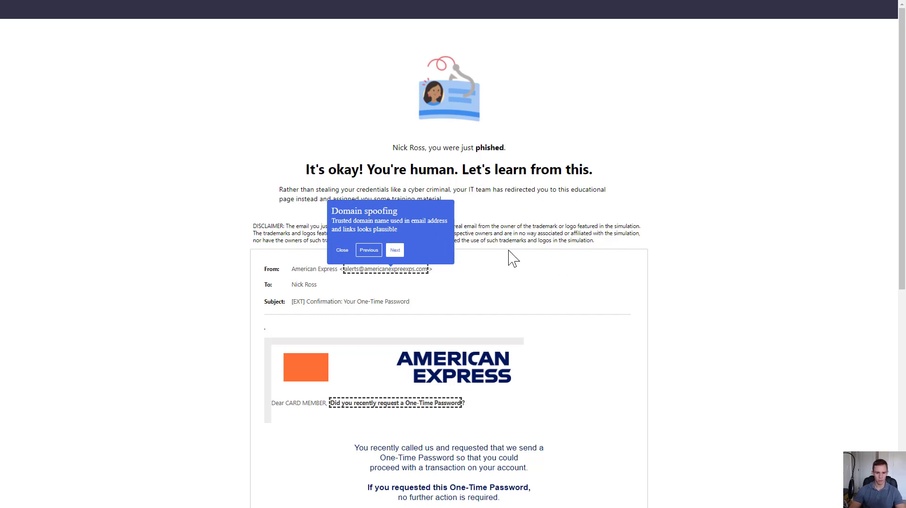
# Step: Go past the Domain spoofing and security indicators tips, then open Go to Training at the bottom
pyautogui.click(395, 251)
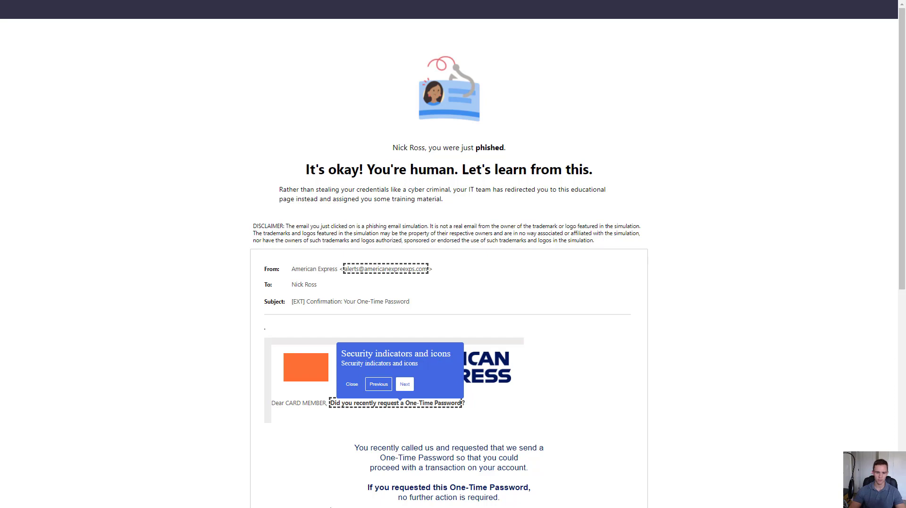
pyautogui.click(355, 384)
pyautogui.scroll(-5, 464, 336)
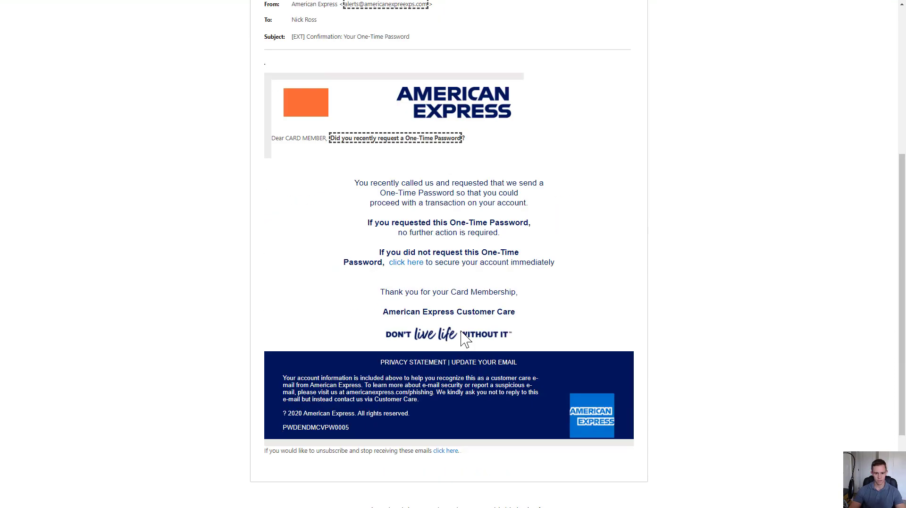
pyautogui.scroll(-2, 465, 338)
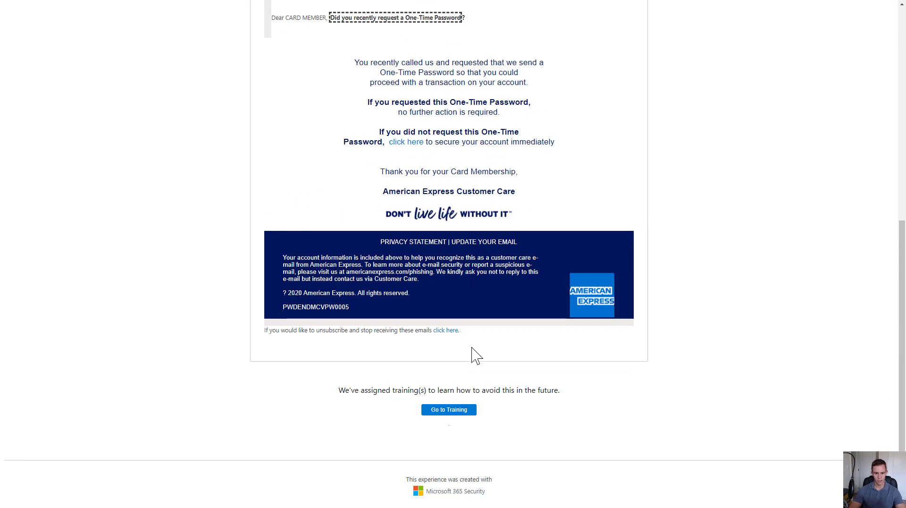
pyautogui.click(450, 411)
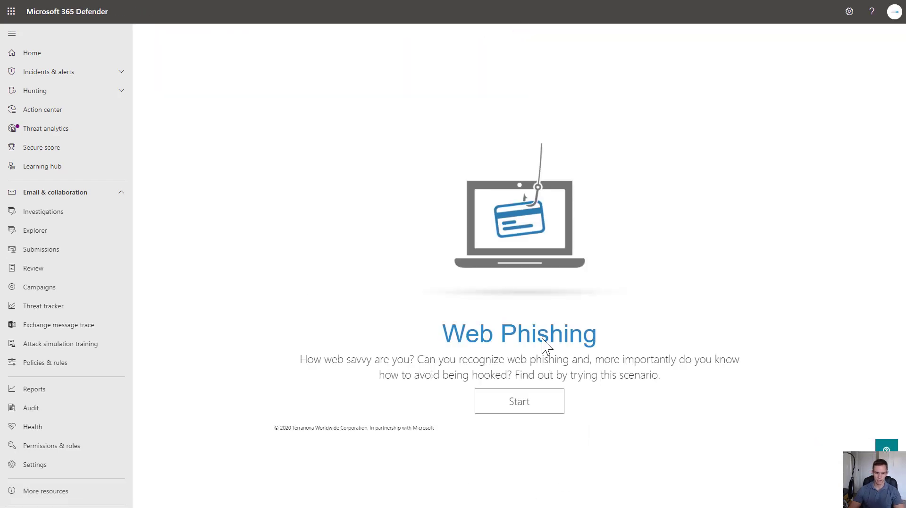
# Step: Launch the Web Phishing training scenario player with Start
pyautogui.click(531, 412)
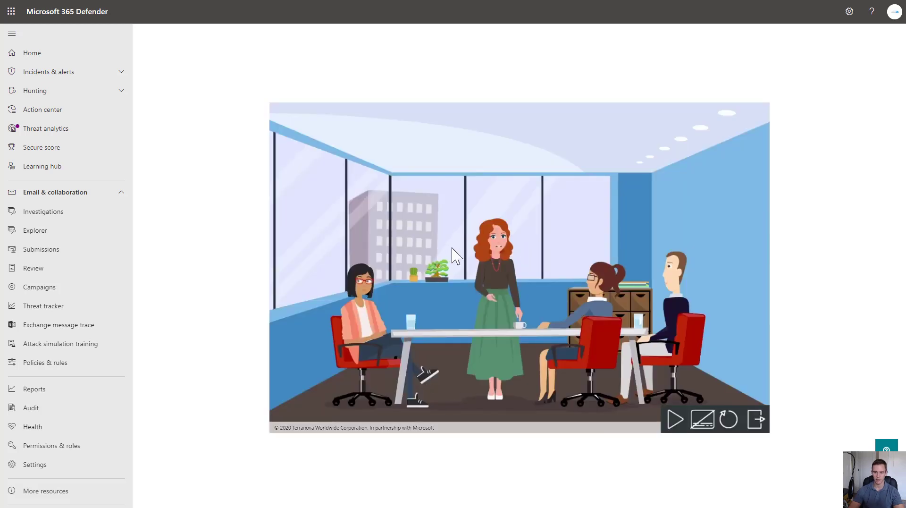